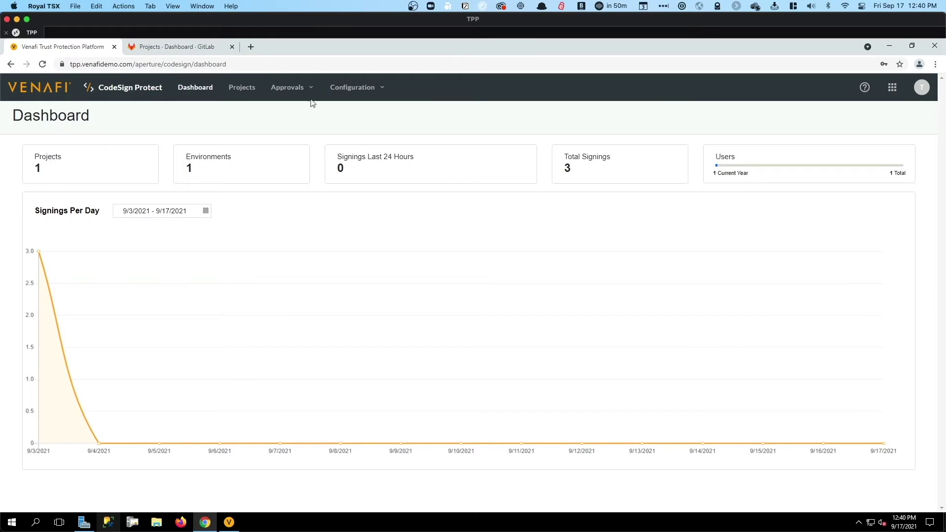
# Step: Open the Test project from the project list and review its properties, users and approvers, and permitted signing applications
pyautogui.click(244, 89)
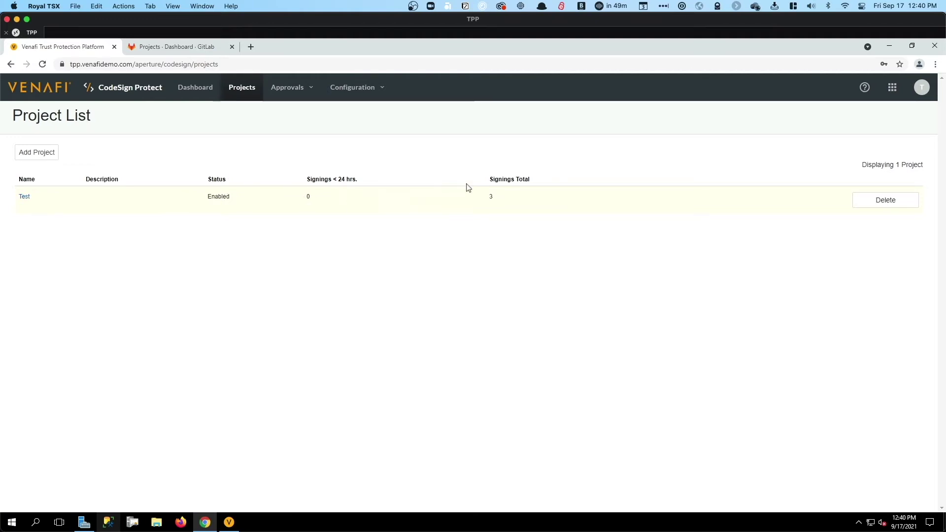
pyautogui.doubleClick(491, 196)
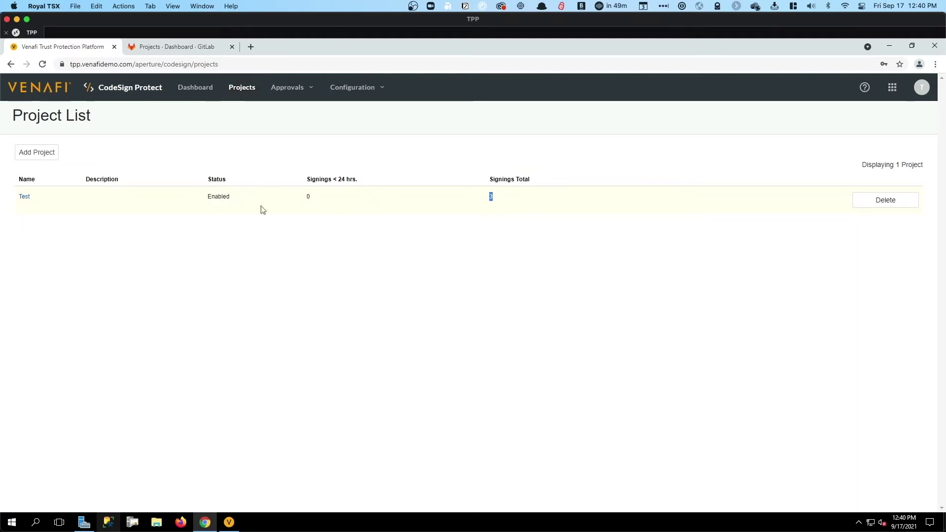
pyautogui.click(25, 198)
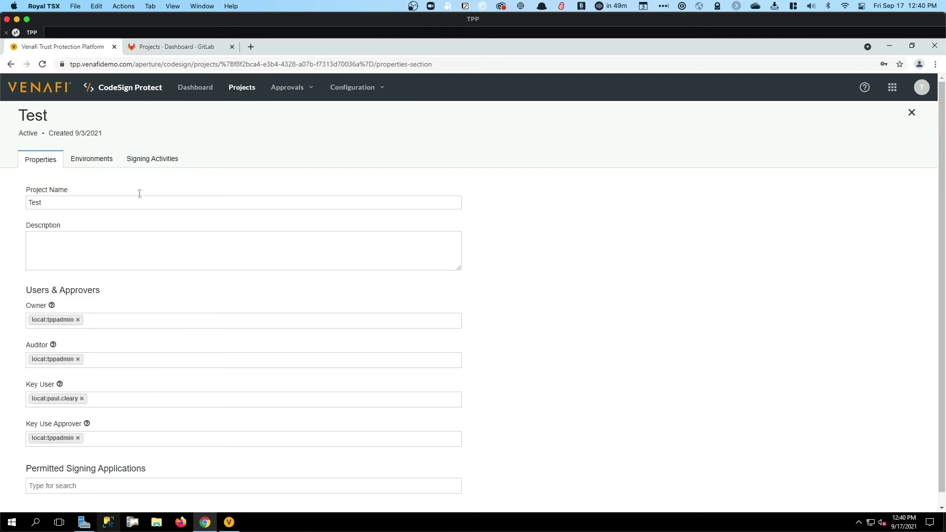
pyautogui.scroll(-1, 512, 193)
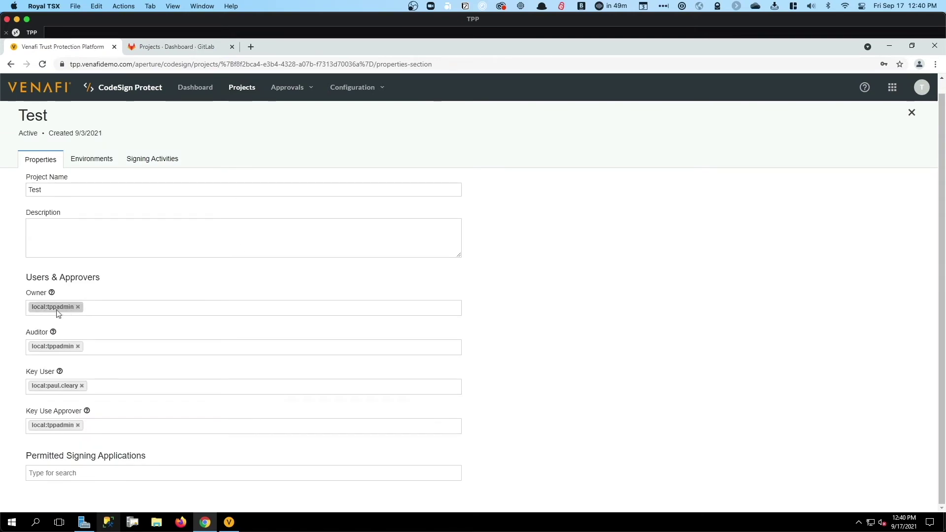
pyautogui.scroll(1, 84, 315)
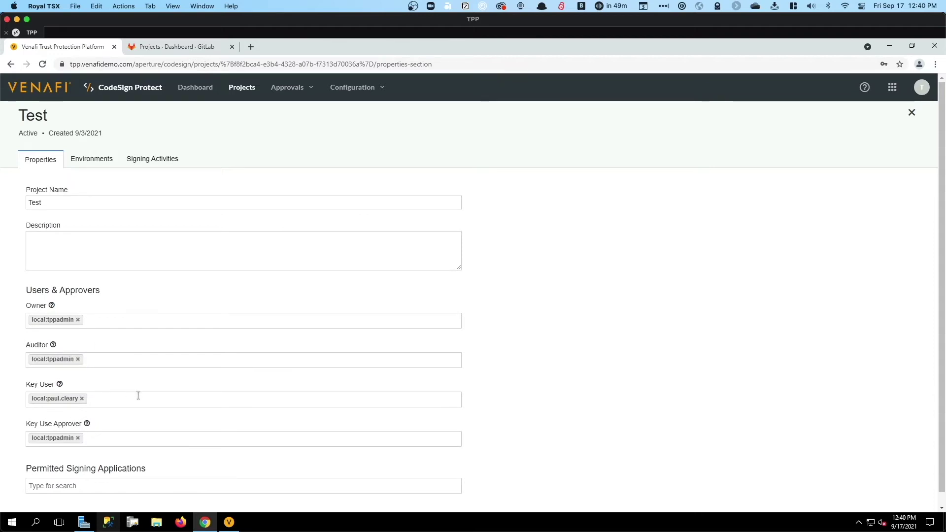
pyautogui.scroll(-1, 136, 395)
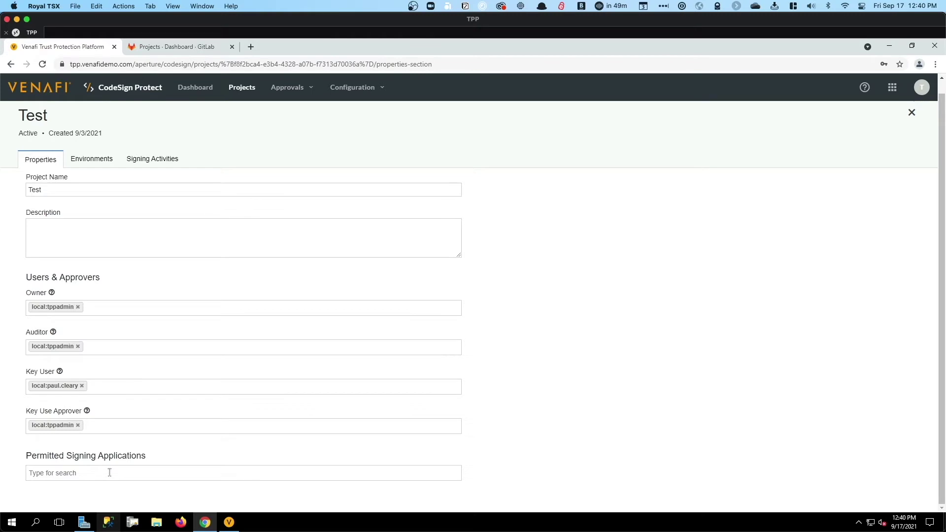
pyautogui.scroll(1, 109, 473)
pyautogui.scroll(-1, 109, 471)
pyautogui.scroll(1, 186, 338)
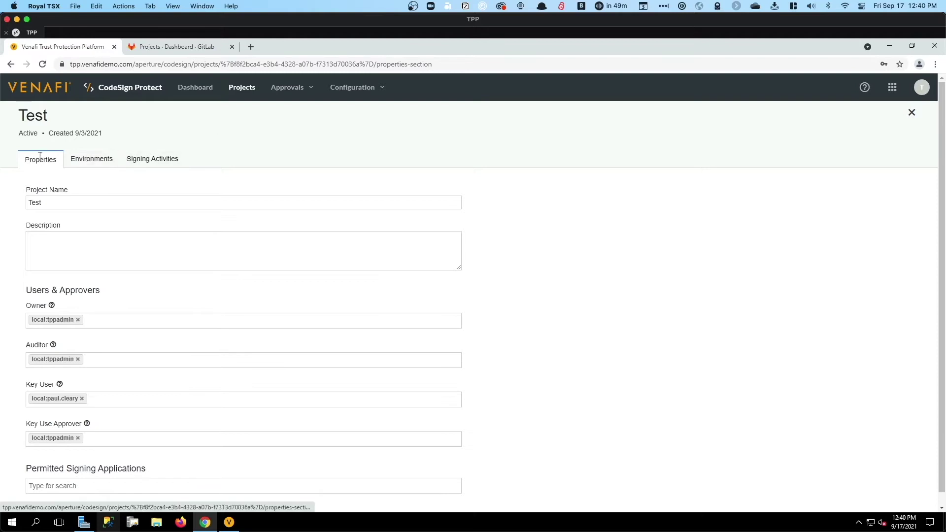
# Step: Review the Test project's GitLab environment settings, including key algorithm and organization details, and save the environment
pyautogui.click(92, 165)
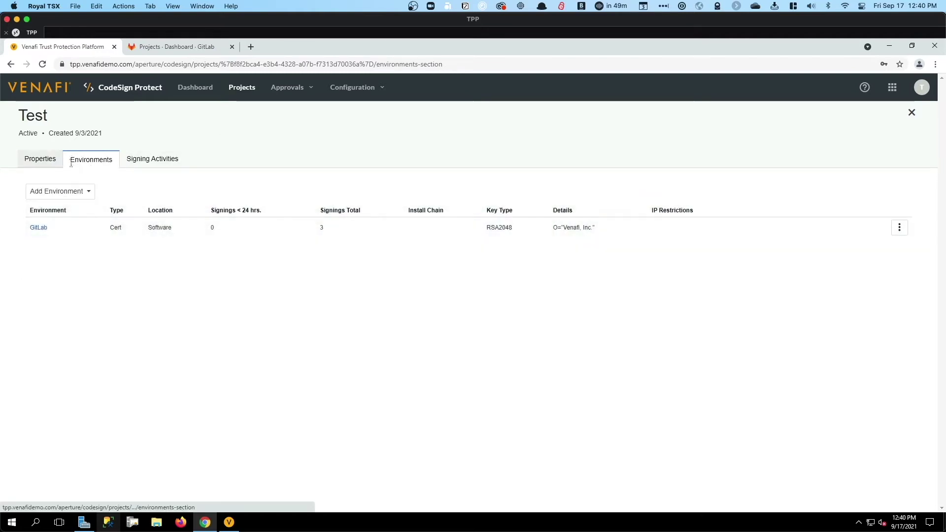
pyautogui.click(39, 229)
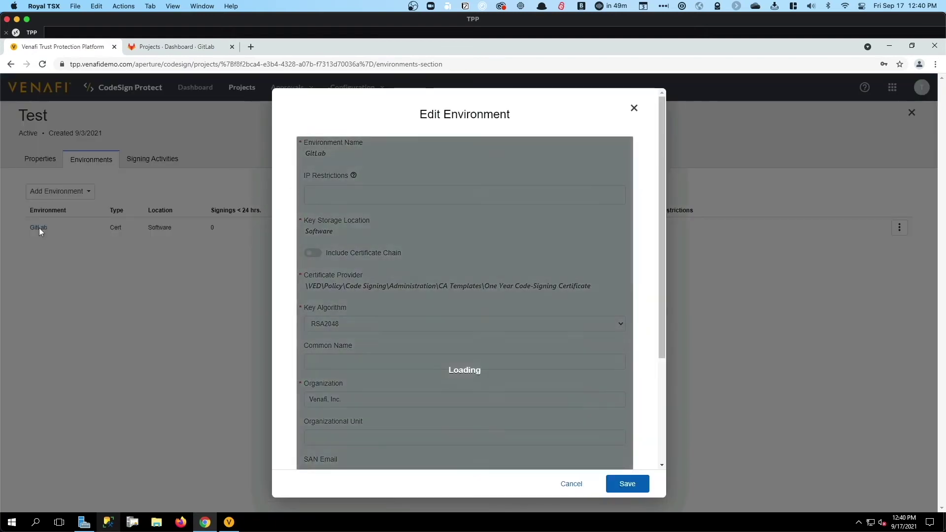
pyautogui.moveTo(660, 202); pyautogui.dragTo(630, 234)
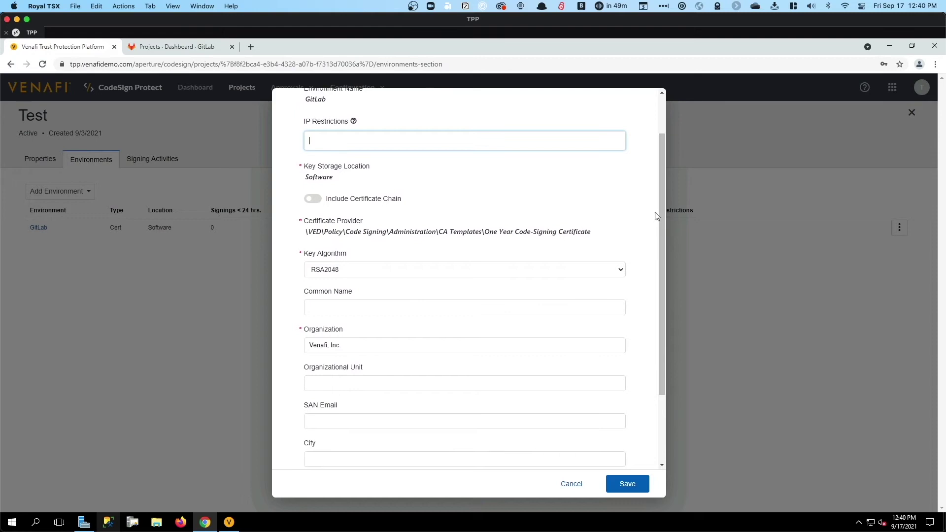
pyautogui.moveTo(661, 211); pyautogui.dragTo(660, 286)
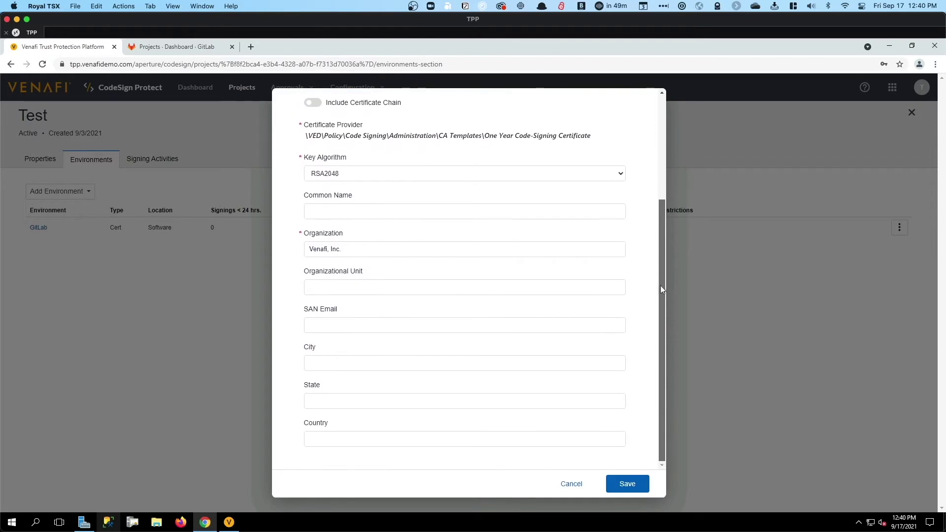
pyautogui.scroll(3, 480, 358)
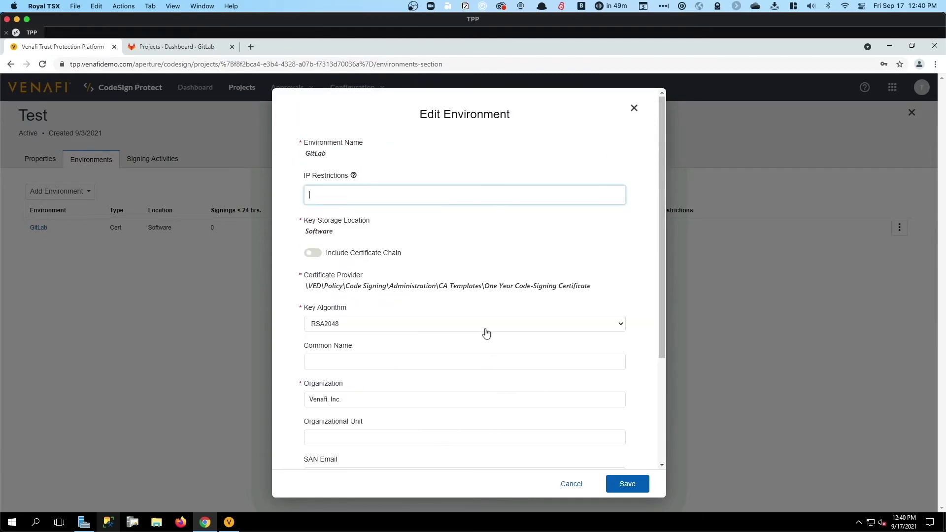
pyautogui.scroll(-3, 487, 333)
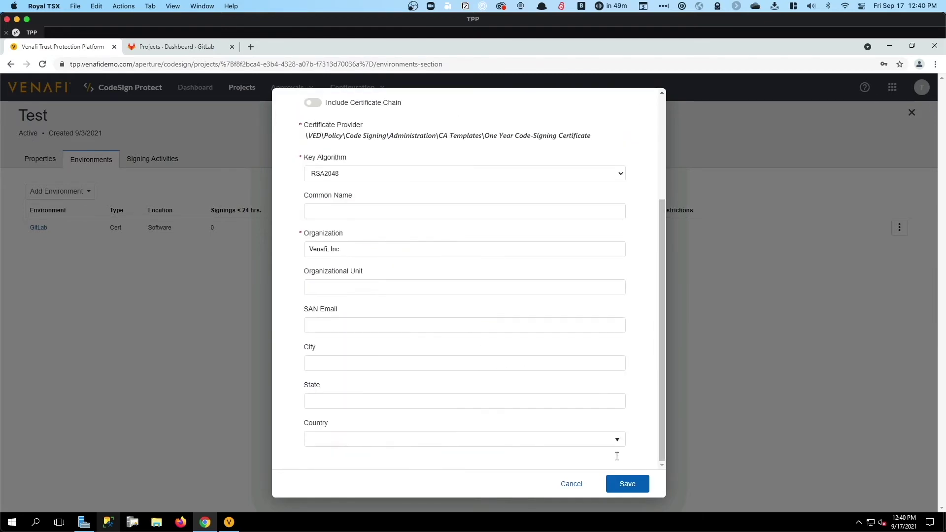
pyautogui.click(628, 485)
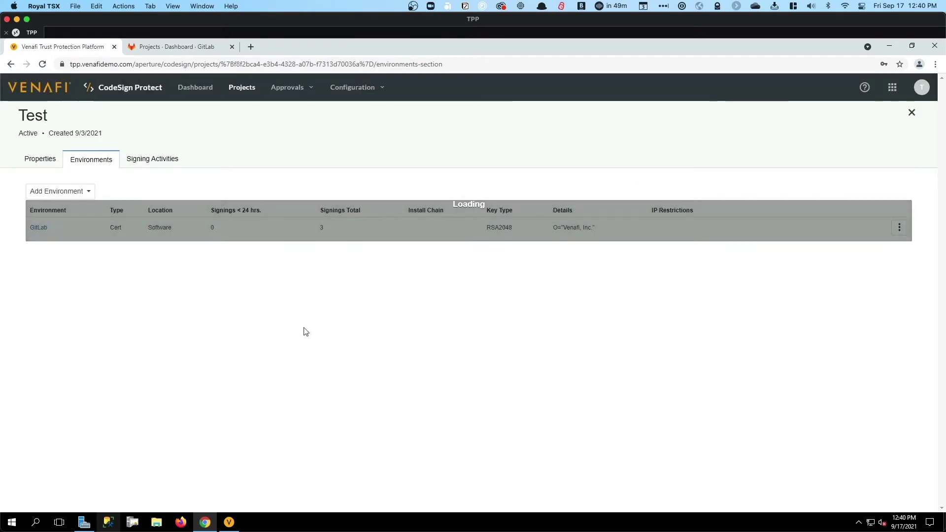
# Step: Return to the CodeSign Protect dashboard from the Test project, and switch to the GitLab site
pyautogui.click(36, 160)
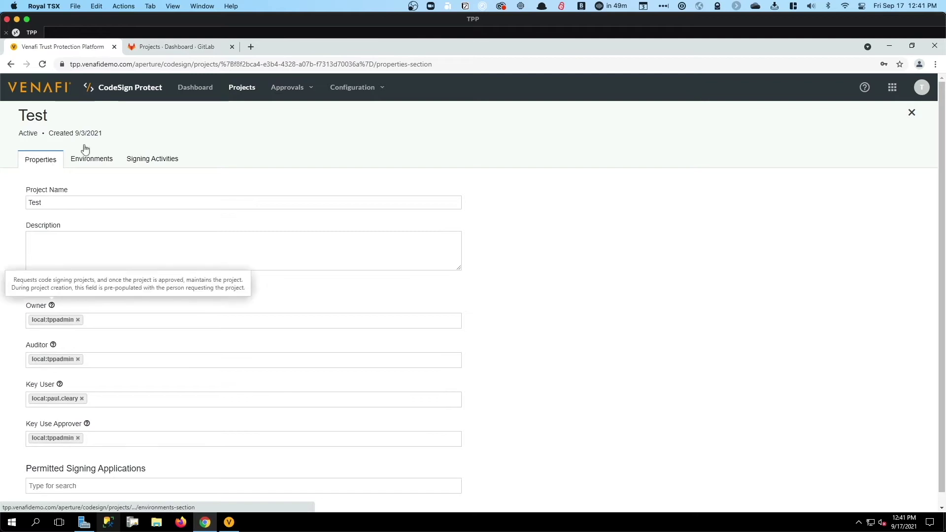
pyautogui.click(195, 89)
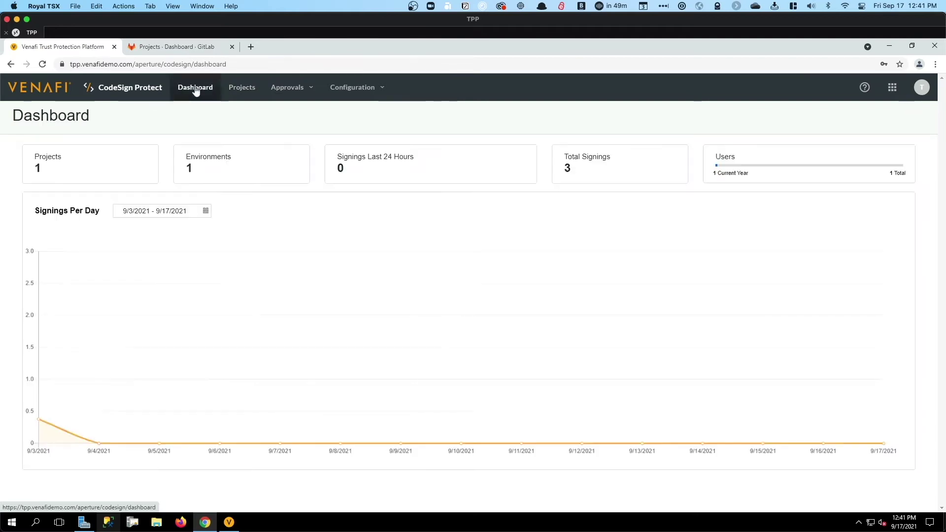
pyautogui.click(177, 48)
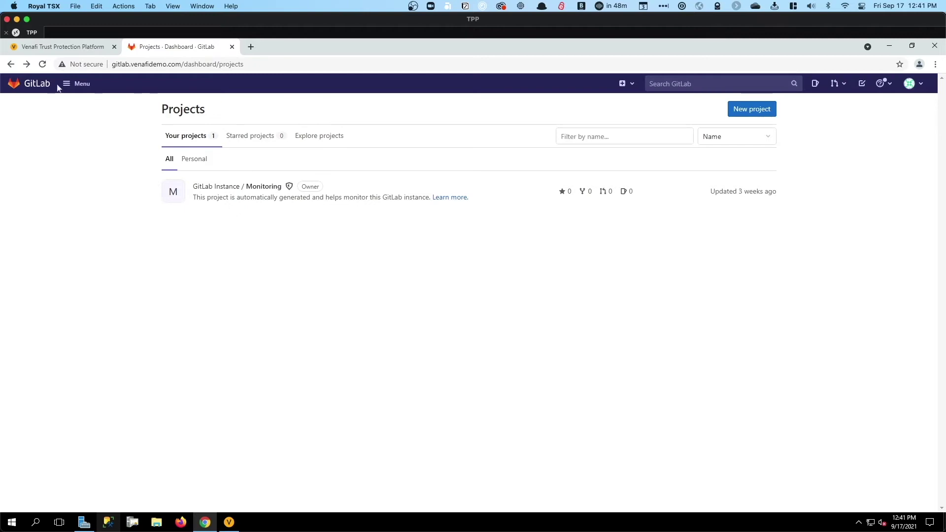
pyautogui.click(33, 89)
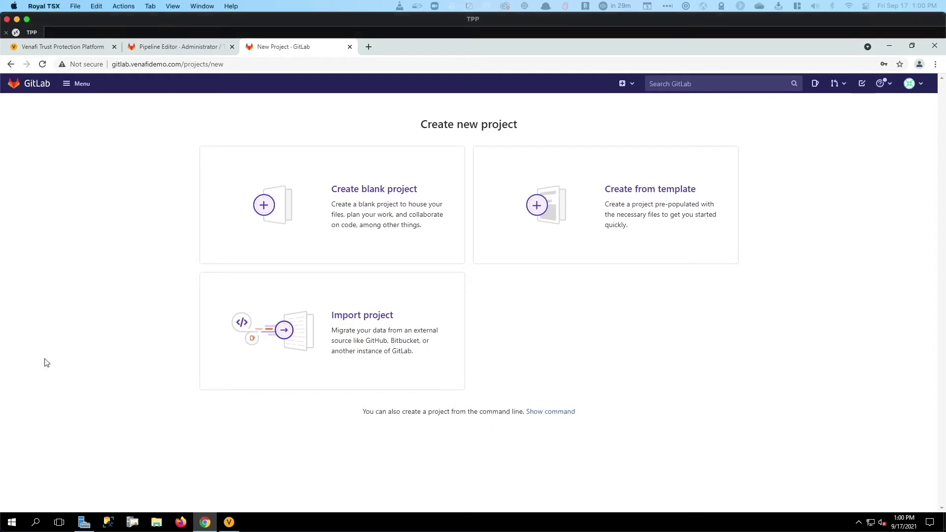
# Step: Create a blank private project named Test Application, initialized with a README
pyautogui.click(358, 194)
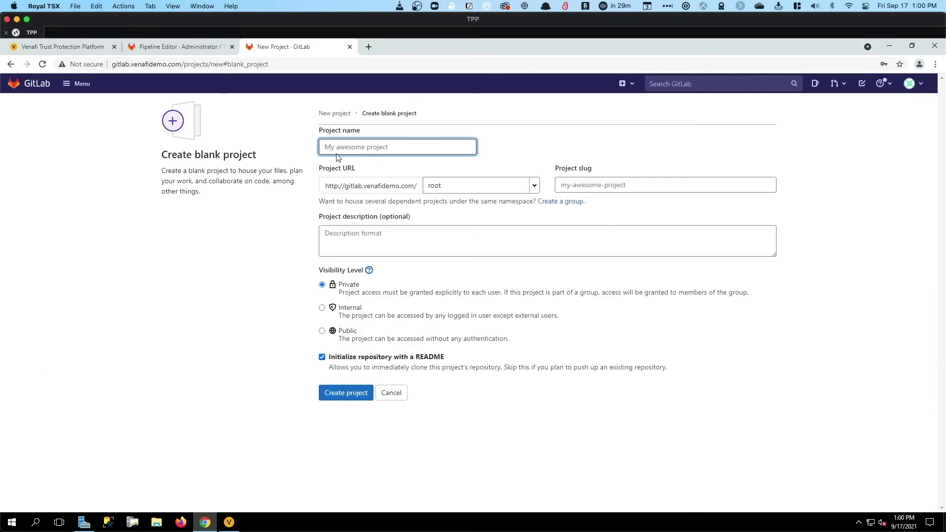
pyautogui.write('Test')
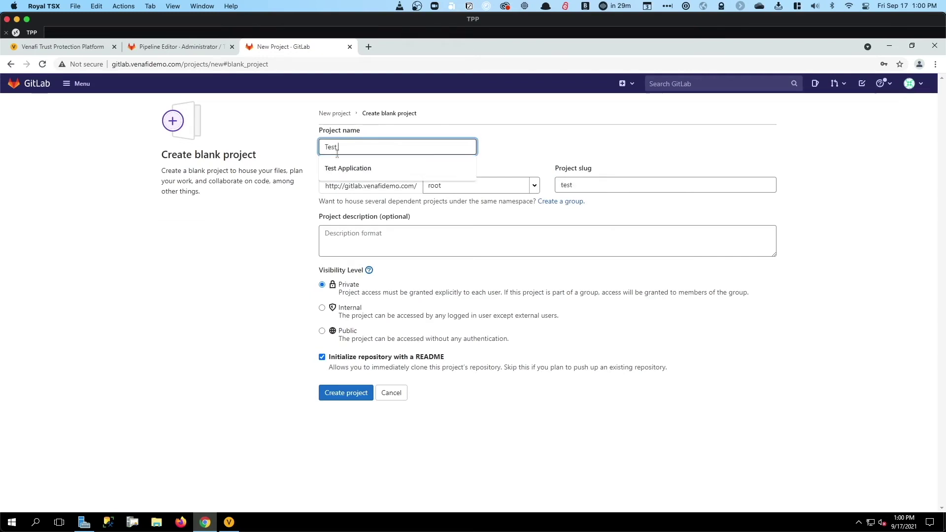
pyautogui.write(' Application')
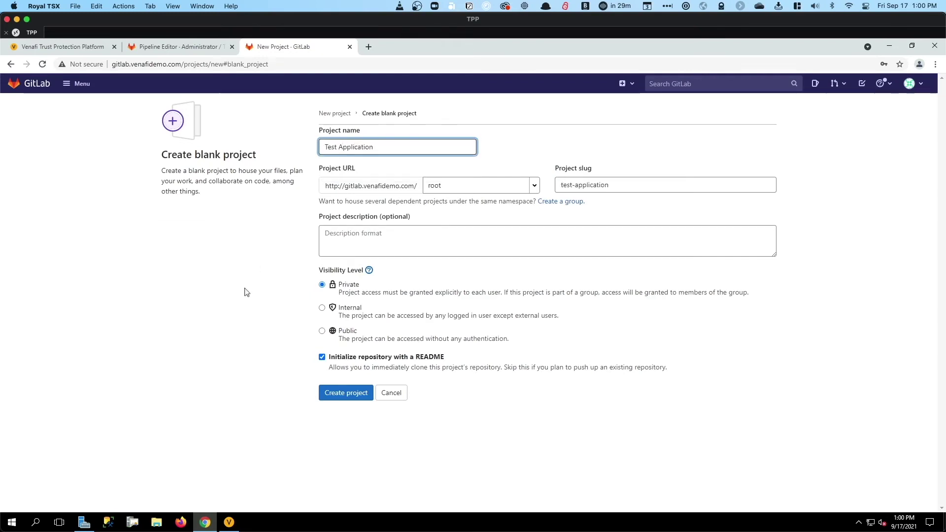
pyautogui.click(335, 397)
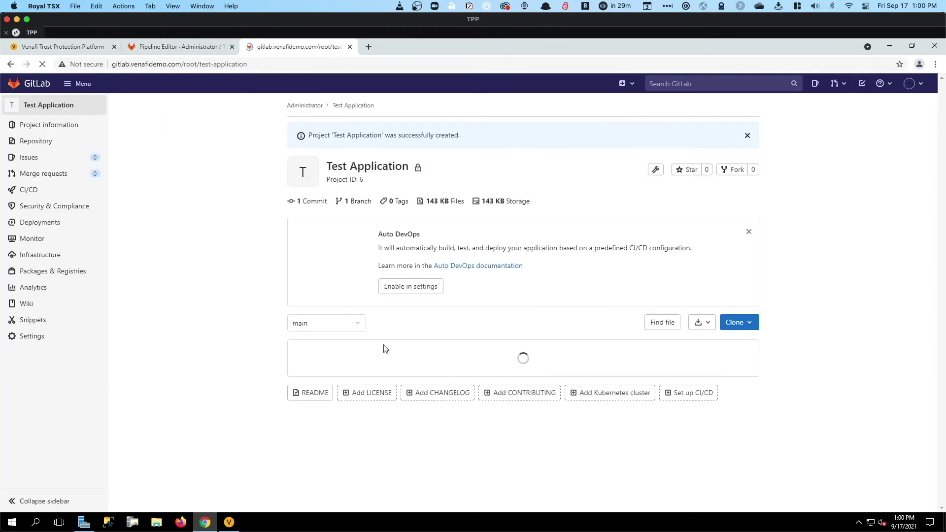
pyautogui.scroll(-2, 374, 308)
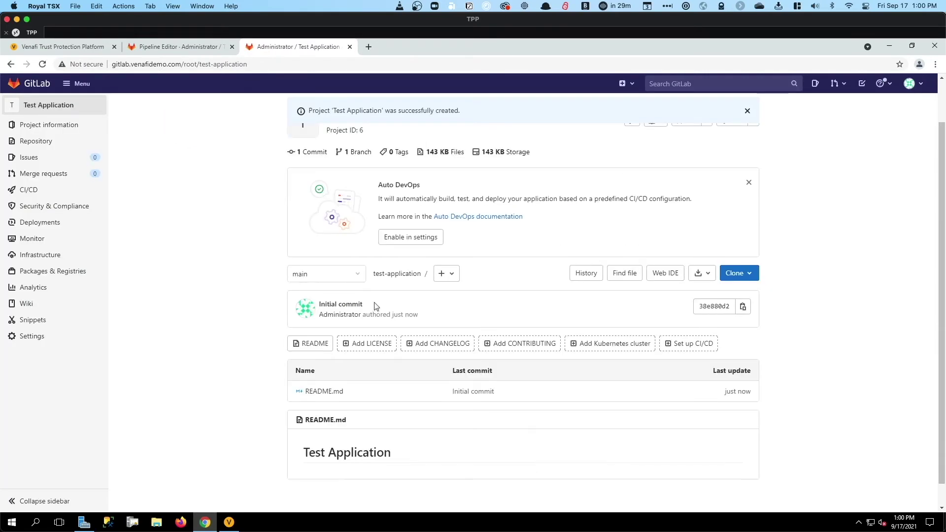
pyautogui.scroll(2, 173, 254)
# Step: Open the CI/CD settings of the Test Application project and expand the Variables section
pyautogui.moveTo(26, 196)
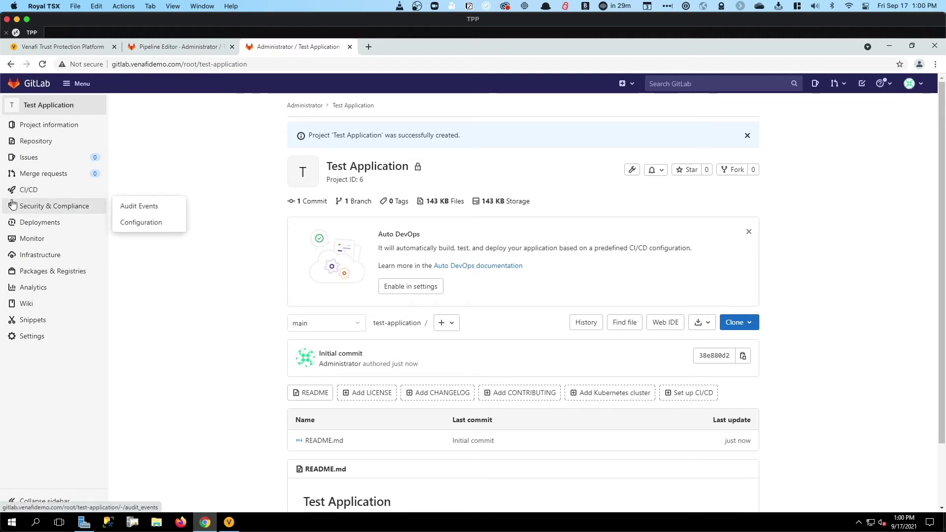
pyautogui.moveTo(38, 336)
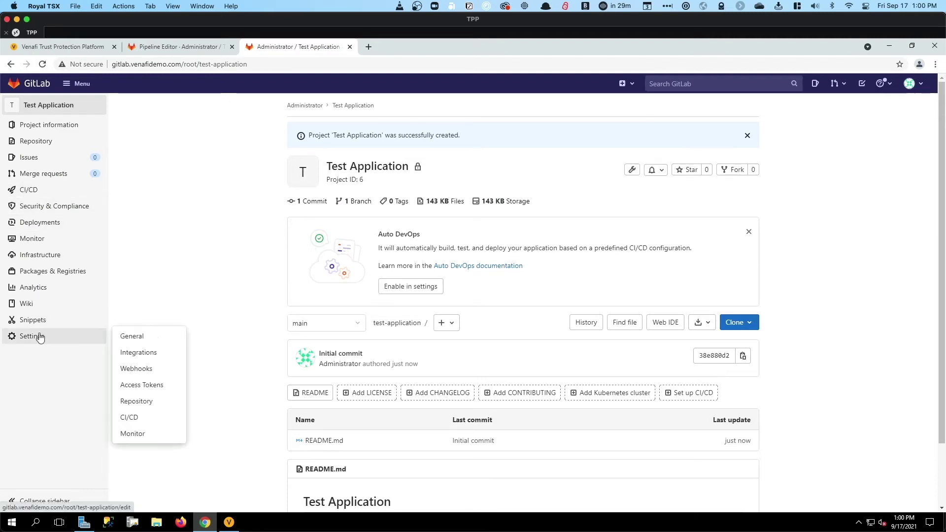
pyautogui.click(132, 419)
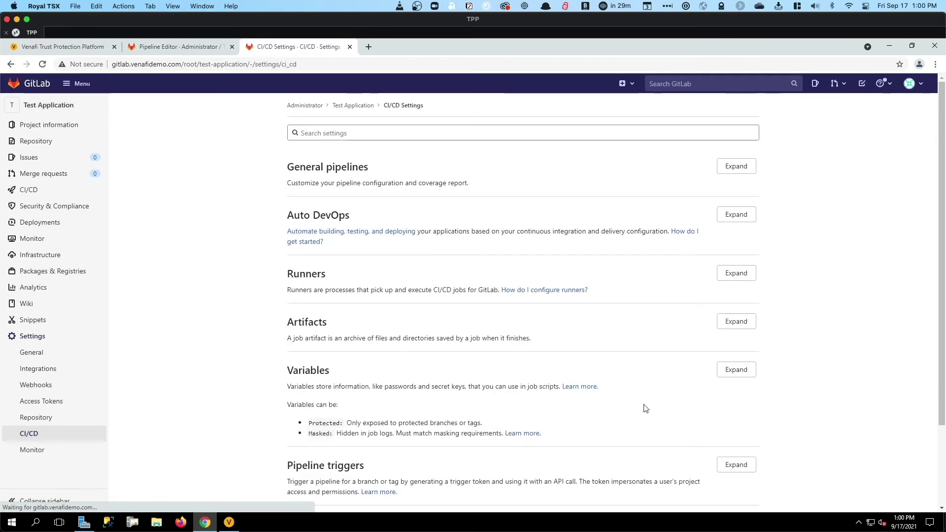
pyautogui.scroll(-1, 644, 408)
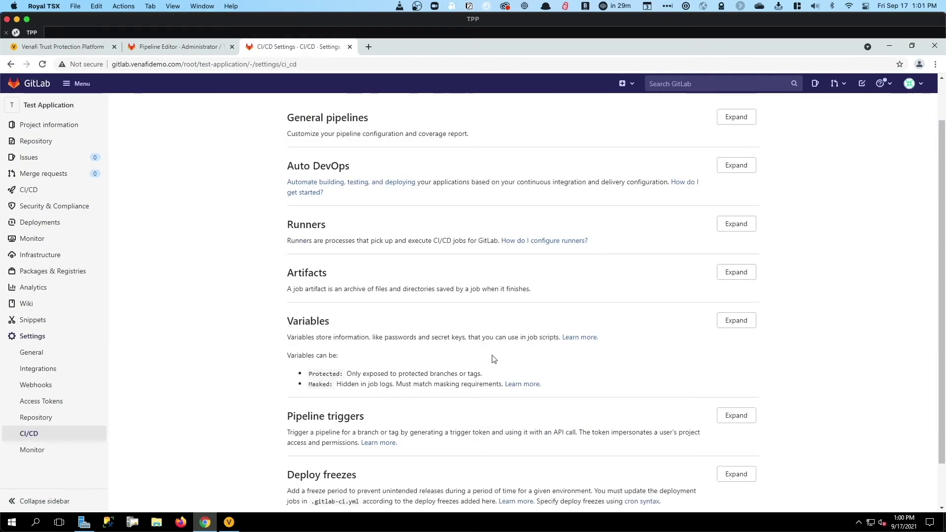
pyautogui.click(739, 321)
pyautogui.scroll(-3, 413, 397)
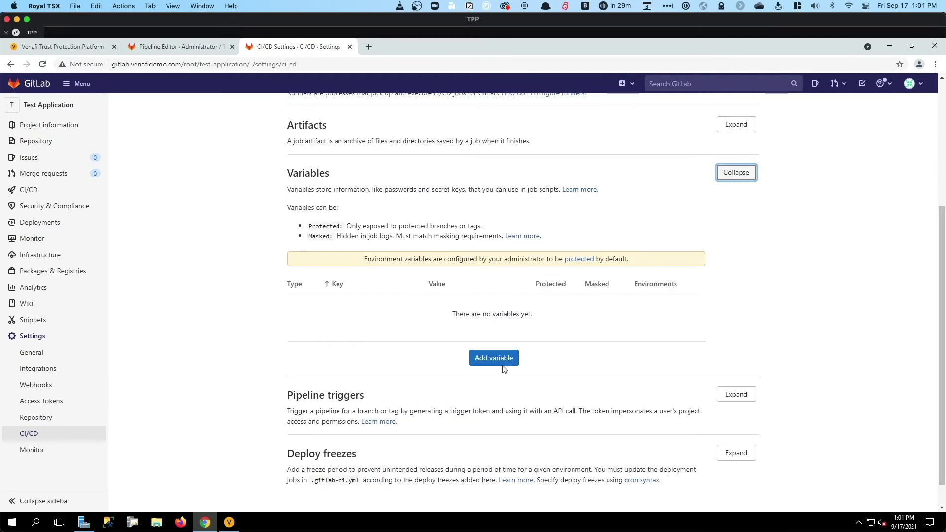
# Step: Add a protected, masked CI/CD variable with the key TPP_PASSWORD and the account password as its value
pyautogui.click(493, 359)
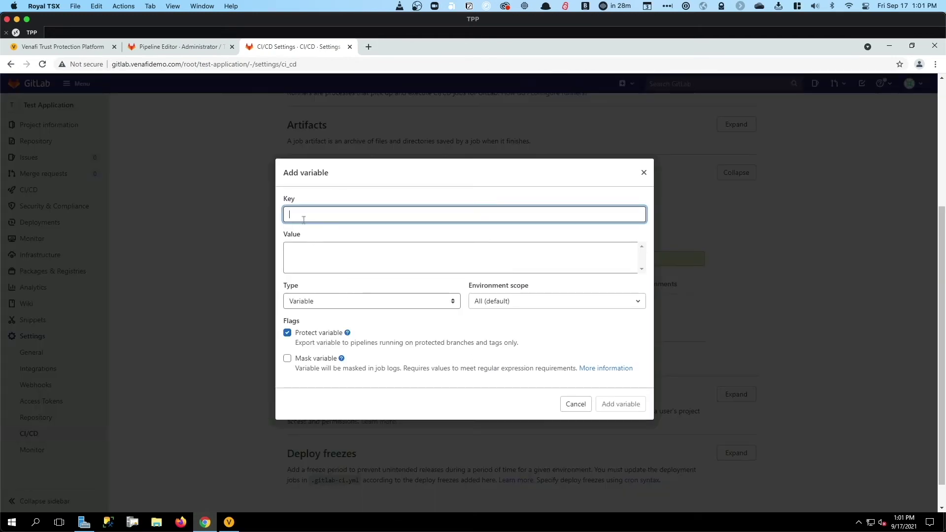
pyautogui.write('TPP')
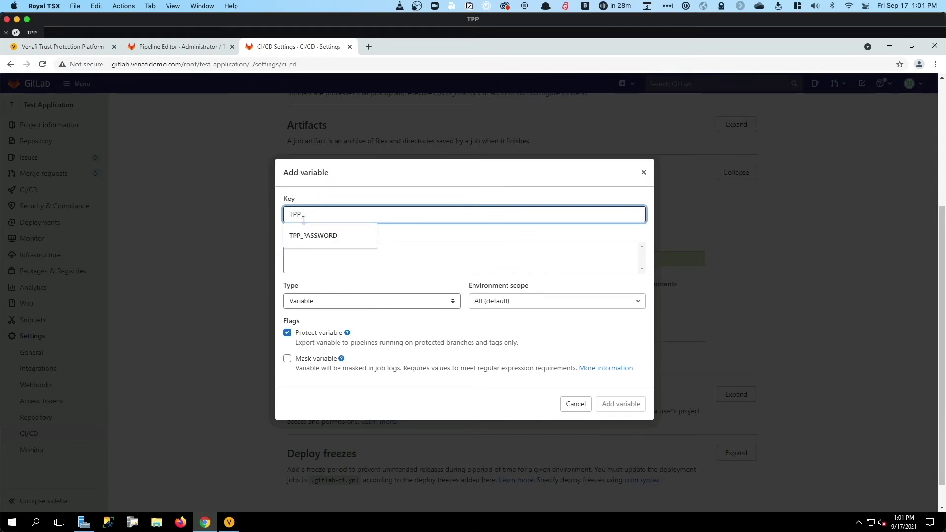
pyautogui.press('Down')
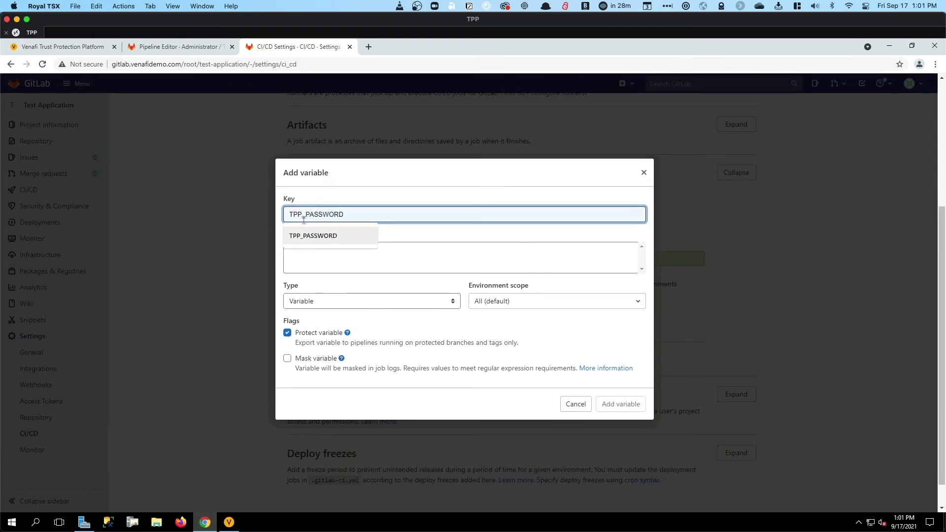
pyautogui.press('Tab')
pyautogui.write('Passw')
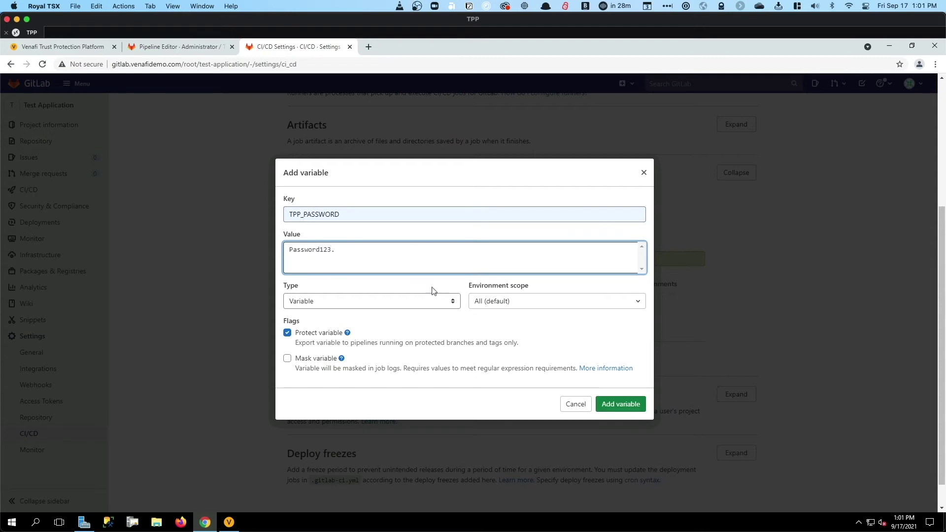
pyautogui.click(289, 363)
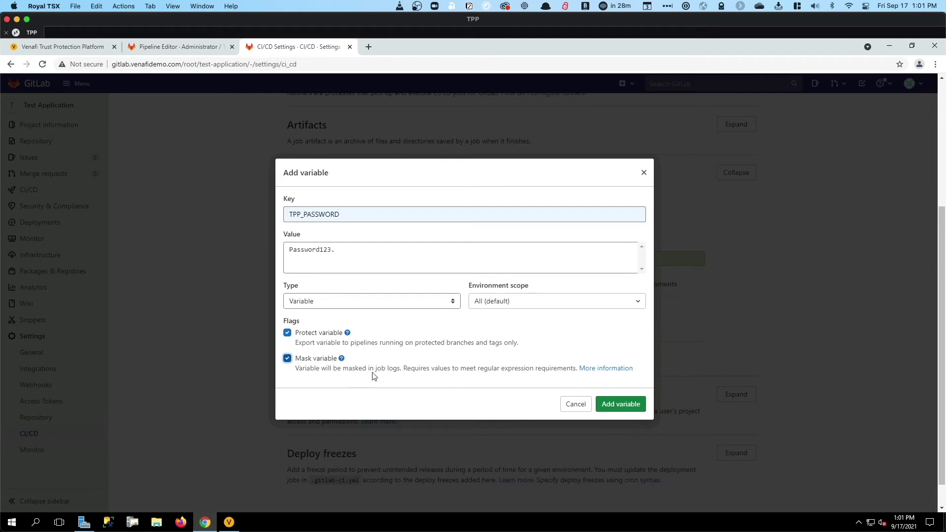
pyautogui.click(616, 404)
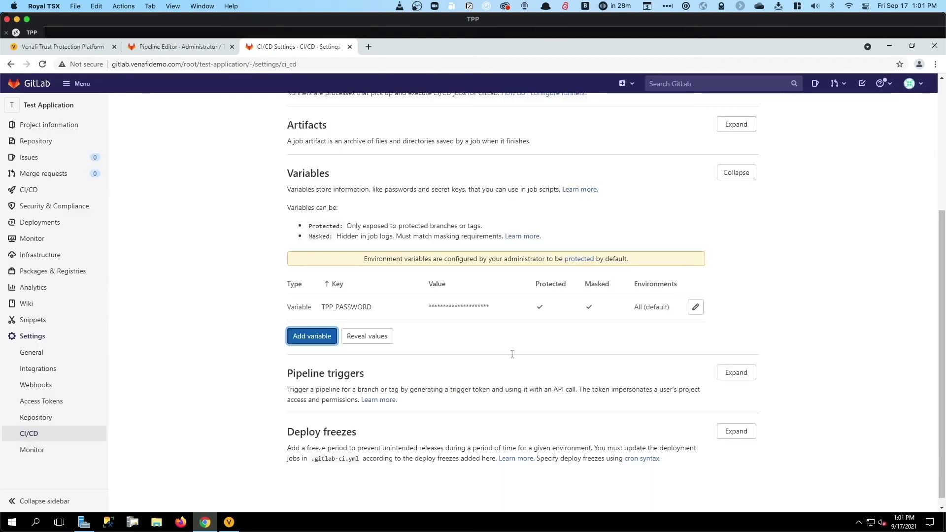
# Step: Open the CI/CD pipeline editor for the Test Application project and create a new pipeline configuration
pyautogui.moveTo(30, 195)
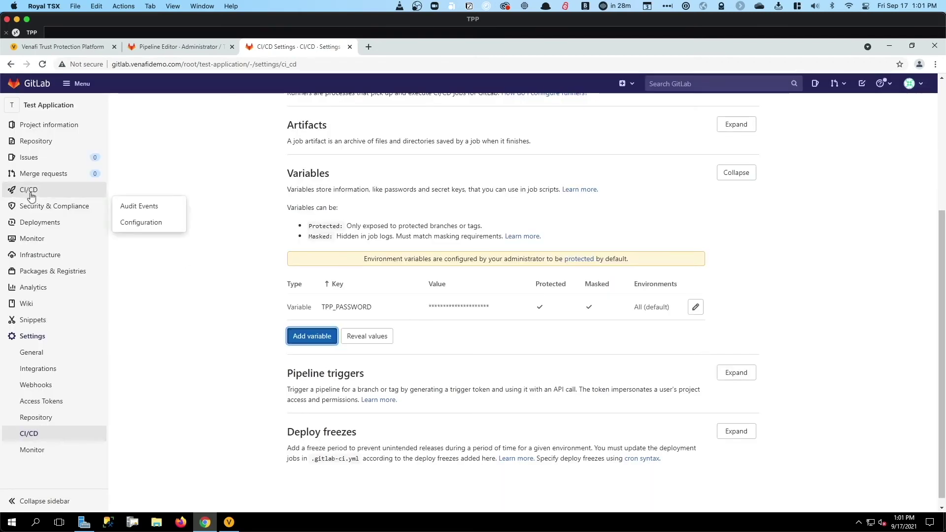
pyautogui.click(130, 206)
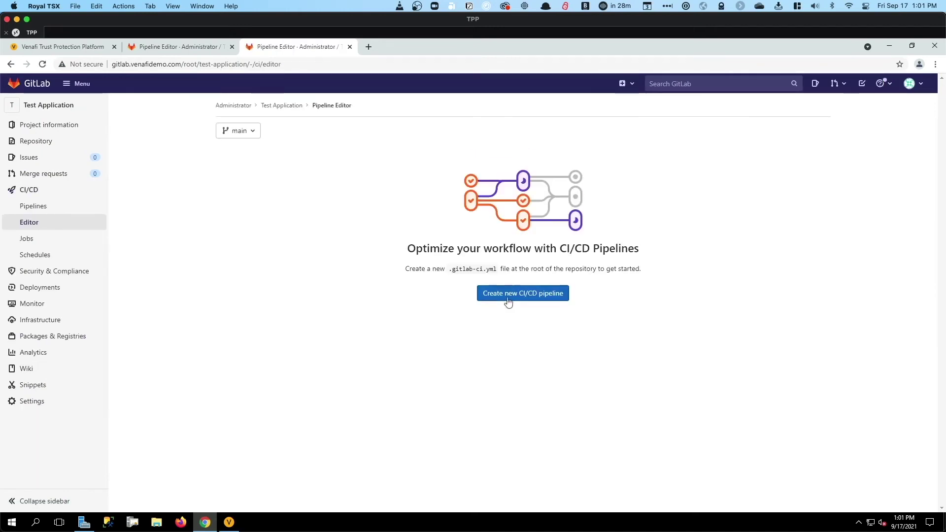
pyautogui.click(516, 295)
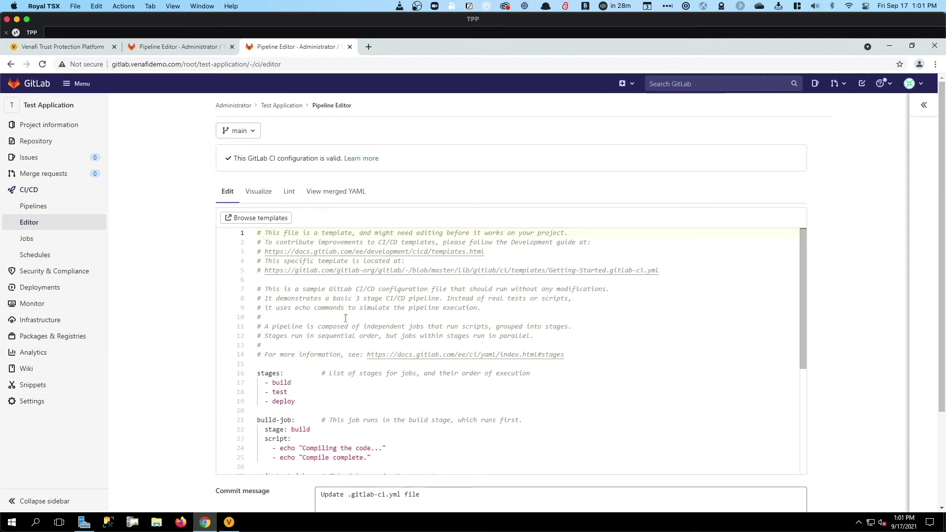
# Step: Replace the whole template with the copied YAML defining build and sign stages, with build_jar and venafi-sign-jarsigner jobs for foo.jar
pyautogui.hotkey('ctrl', 'a')
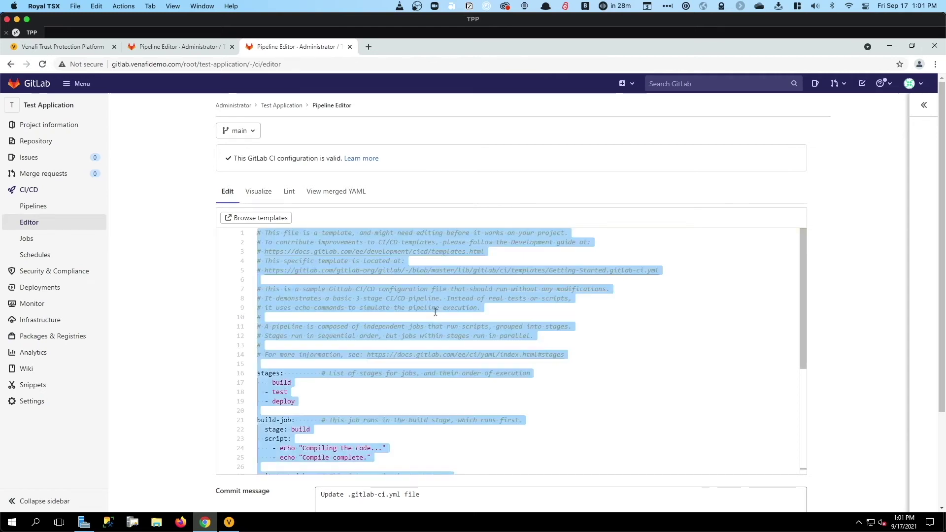
pyautogui.press('Delete')
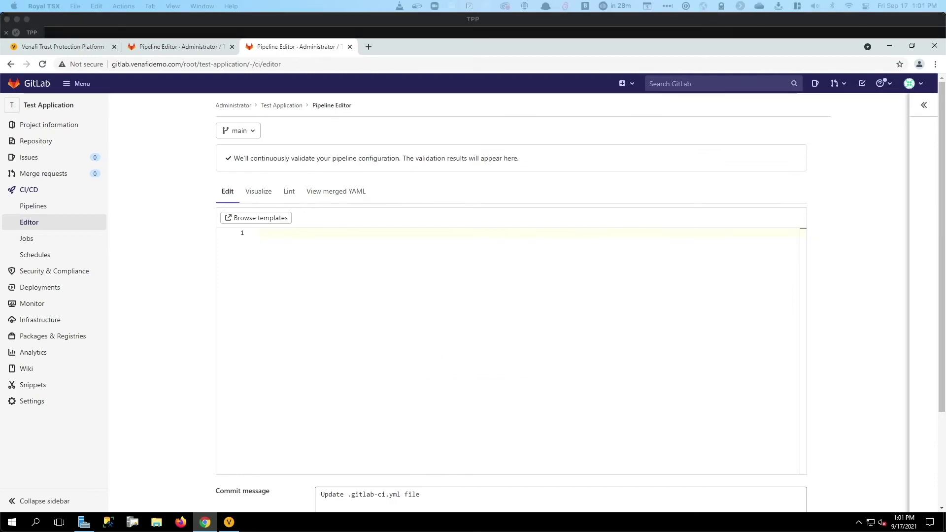
pyautogui.click(310, 277)
pyautogui.hotkey('ctrl', 'v')
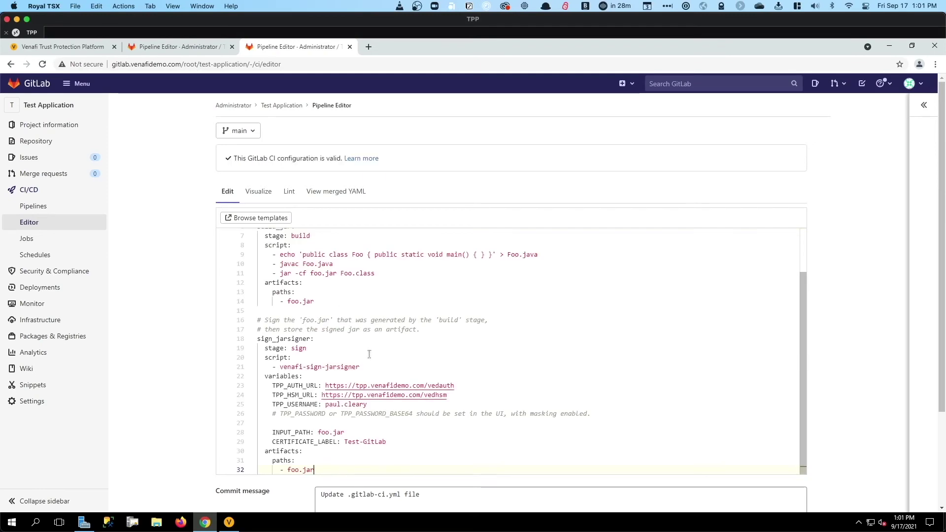
# Step: Review the pipeline YAML: the stages, the build_jar script and foo.jar artifact, and the sign_jarsigner variables and artifact path
pyautogui.scroll(2, 369, 354)
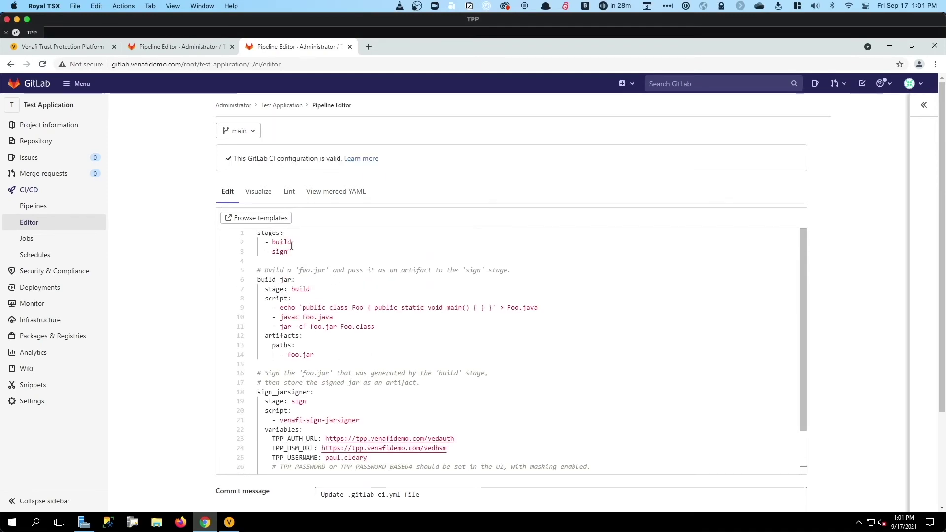
pyautogui.click(272, 242)
pyautogui.moveTo(272, 242); pyautogui.dragTo(259, 261)
pyautogui.press('Right')
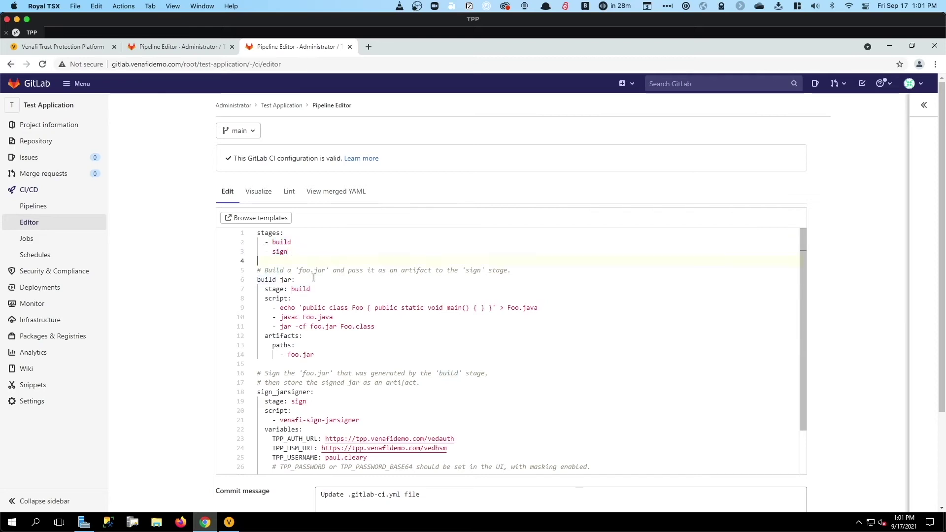
pyautogui.doubleClick(299, 288)
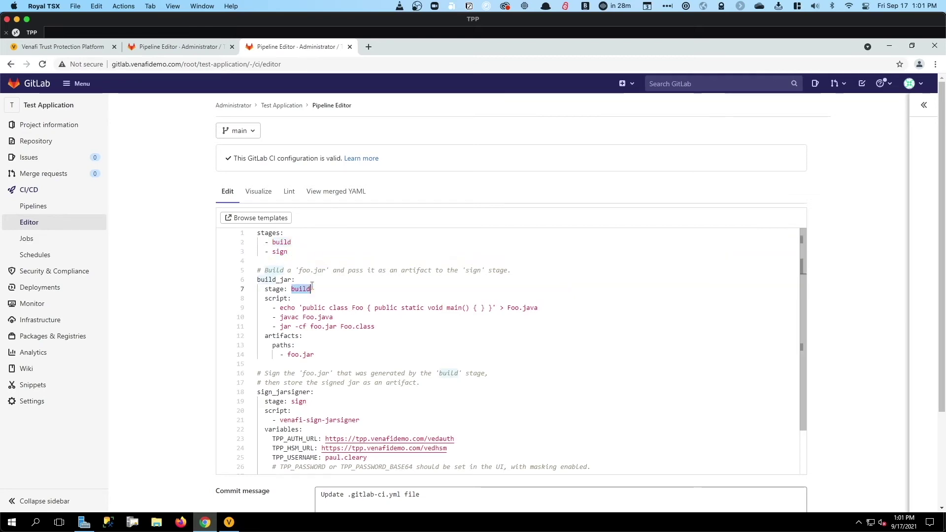
pyautogui.click(319, 317)
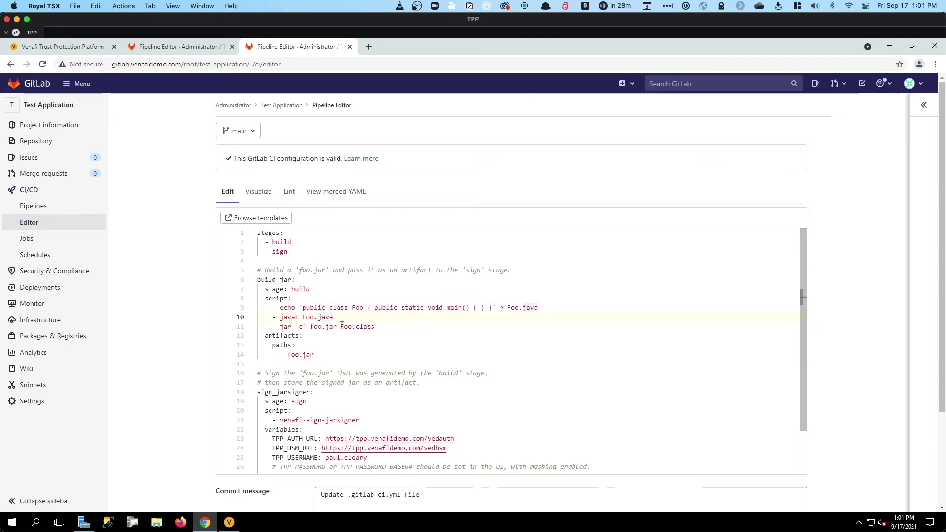
pyautogui.moveTo(315, 355); pyautogui.dragTo(287, 355)
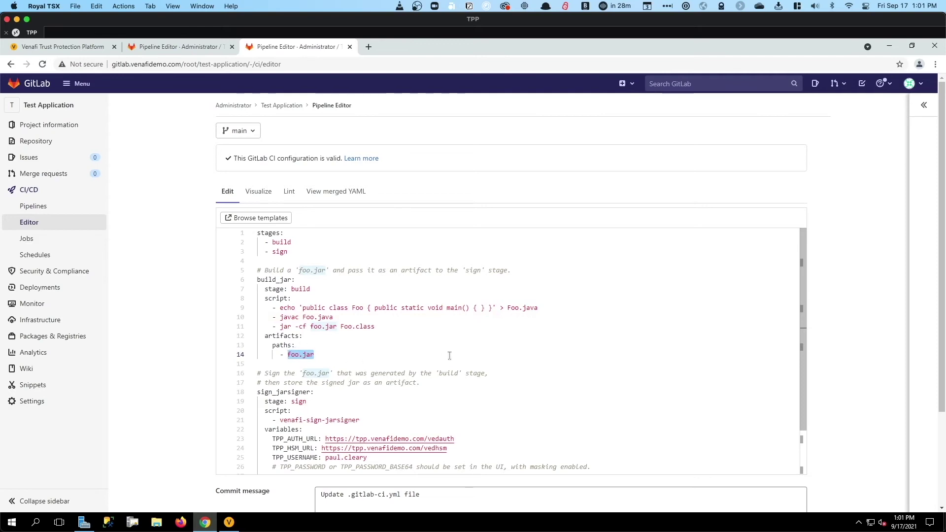
pyautogui.scroll(-2, 537, 378)
pyautogui.scroll(-3, 447, 364)
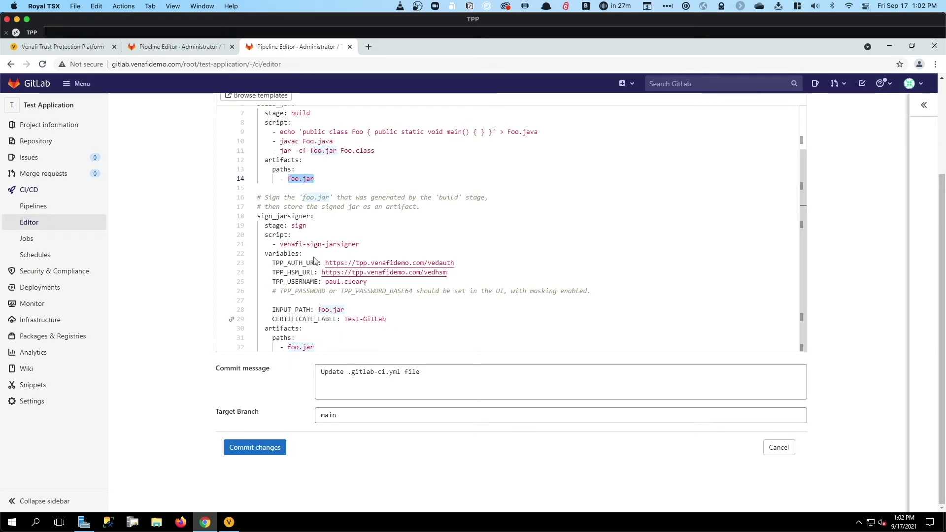
pyautogui.scroll(5, 340, 243)
pyautogui.scroll(-5, 340, 243)
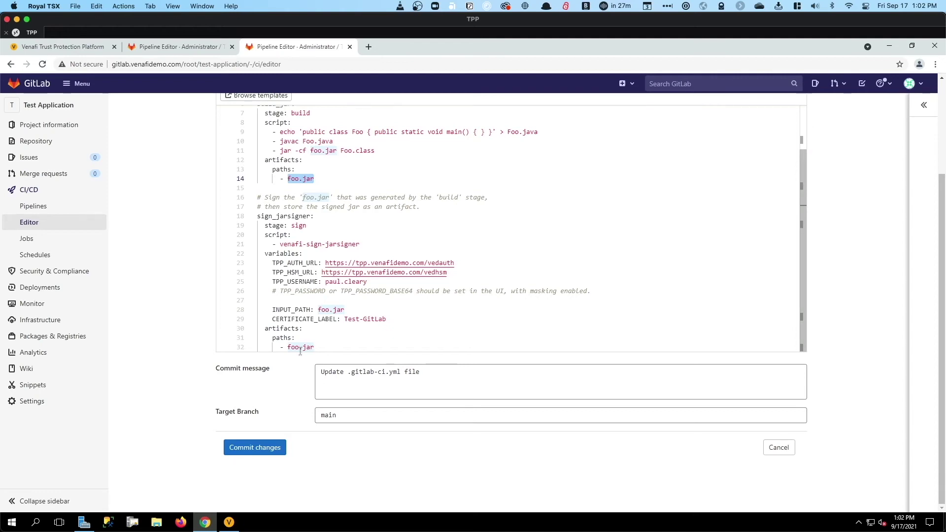
# Step: Commit the .gitlab-ci.yml file to the main branch, and open the project's pipelines list and refresh it
pyautogui.click(251, 449)
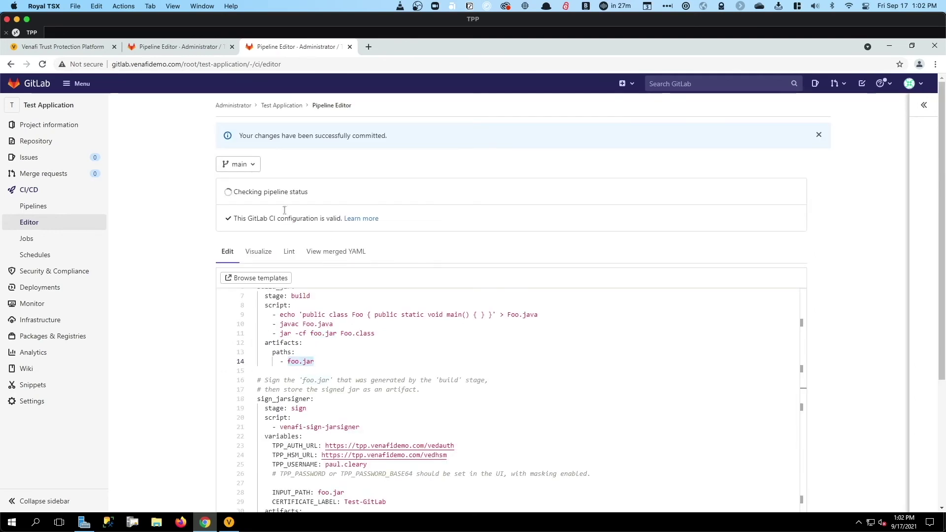
pyautogui.click(41, 206)
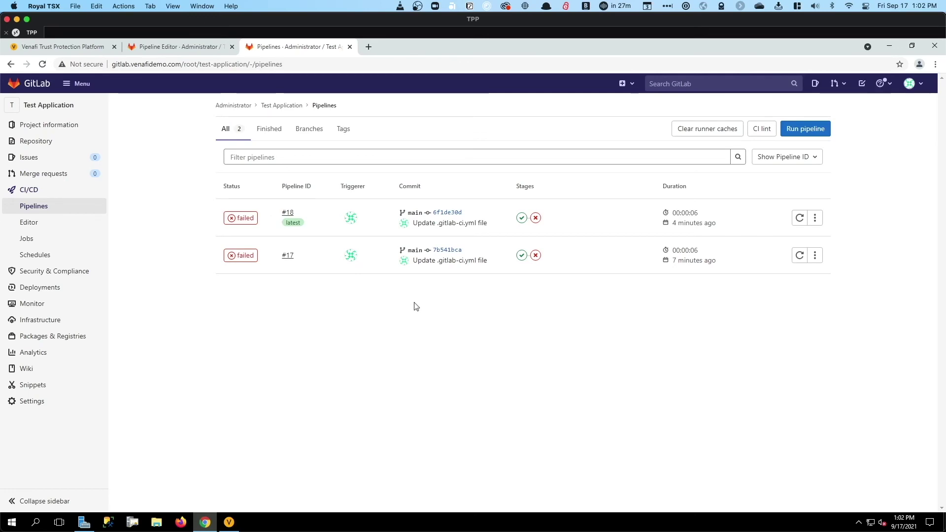
pyautogui.click(43, 65)
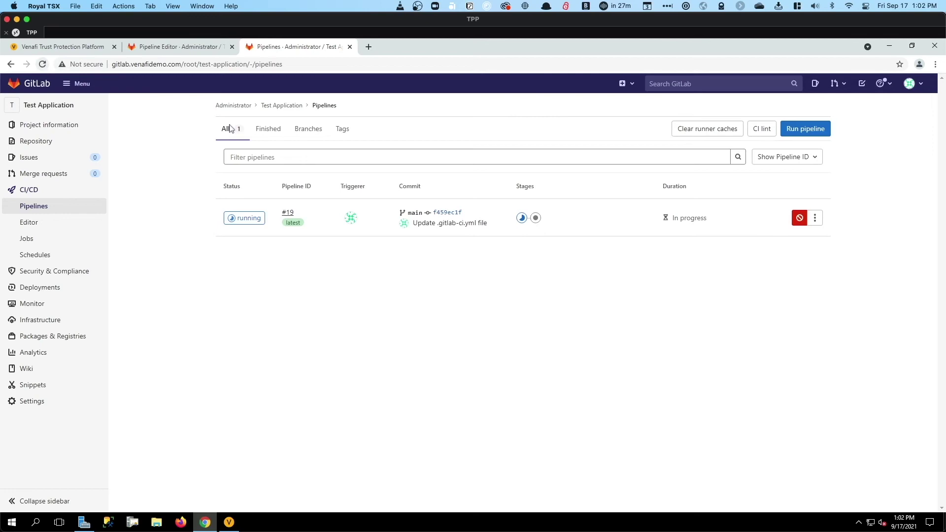
# Step: Check the jobs in the latest pipeline's build and sign stages, and open the sign_jarsigner job log to examine the signing output
pyautogui.click(521, 218)
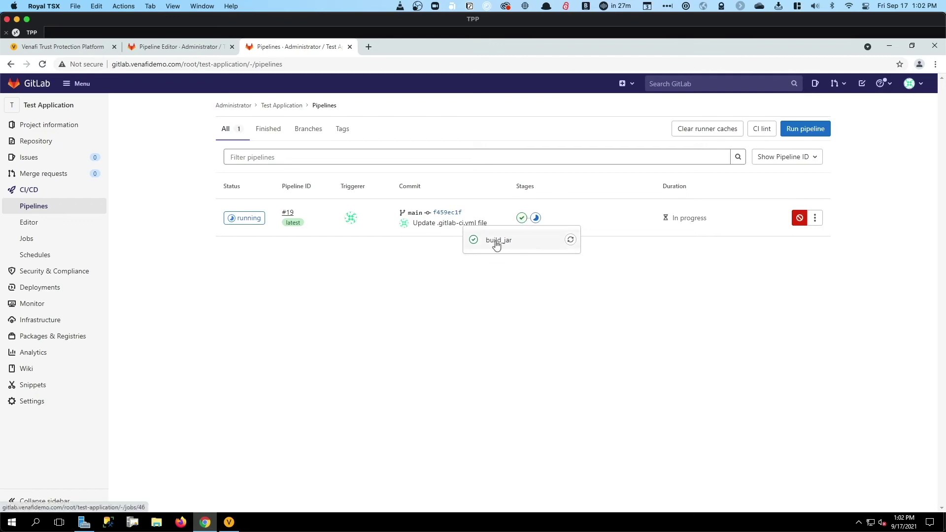
pyautogui.click(535, 218)
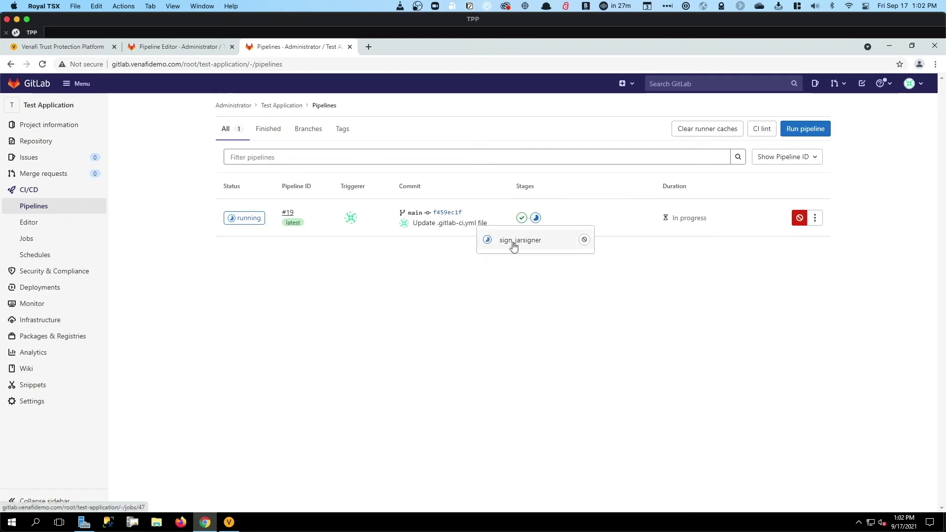
pyautogui.click(513, 240)
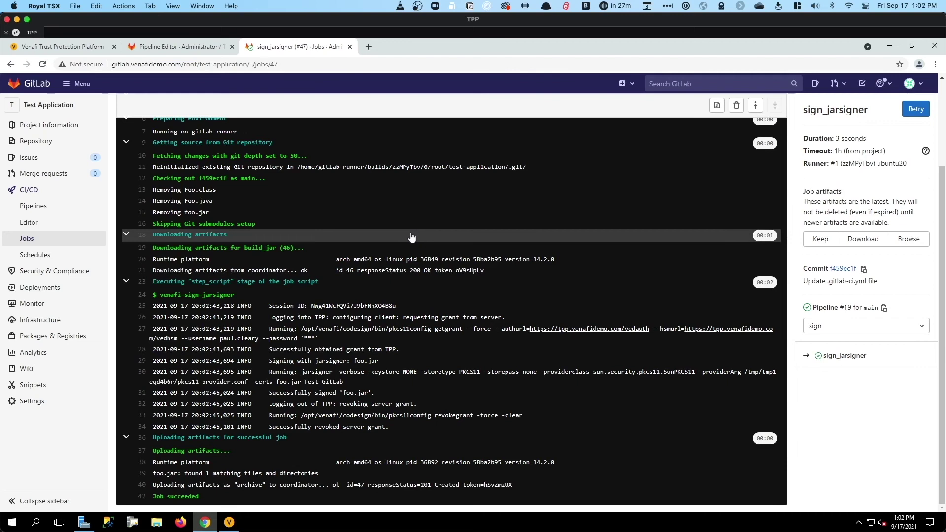
pyautogui.moveTo(864, 138); pyautogui.dragTo(833, 138)
pyautogui.click(878, 146)
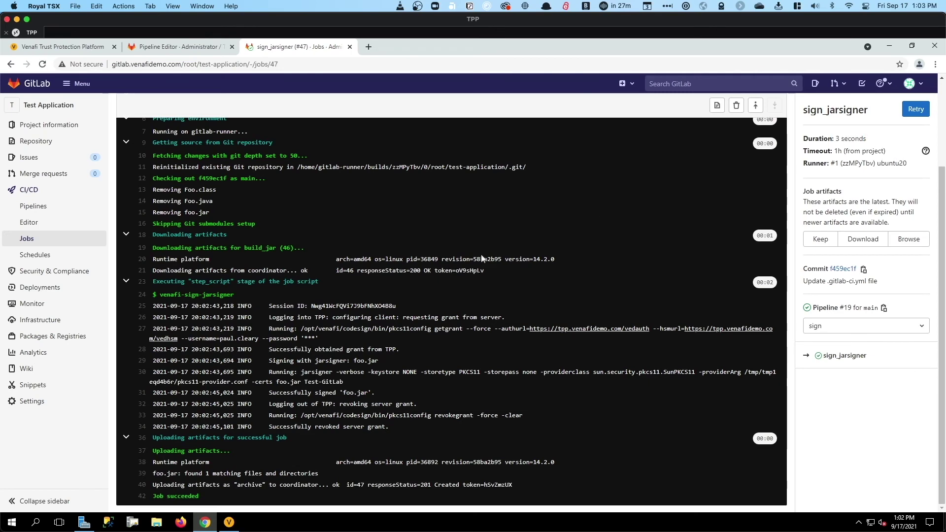